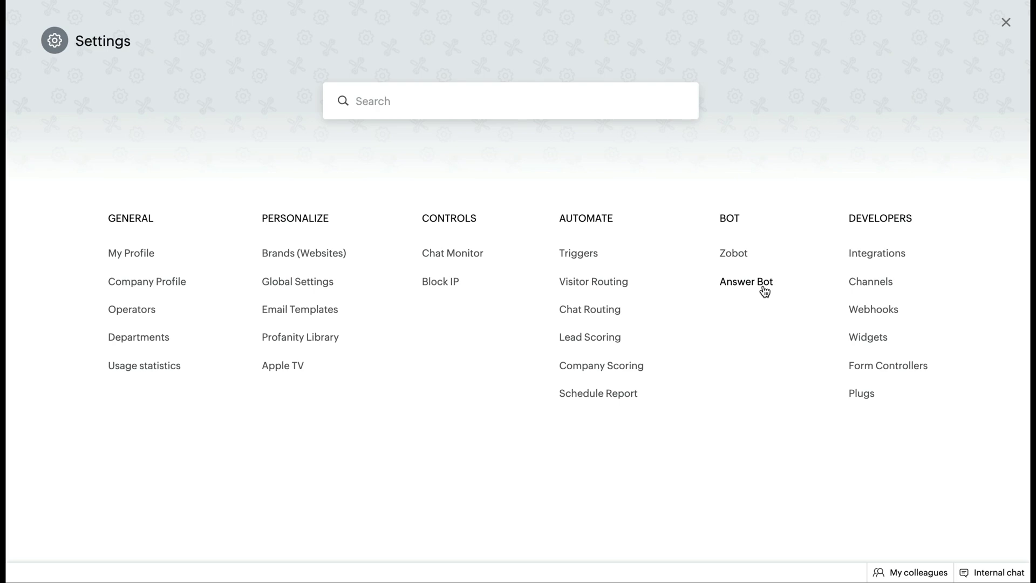
- Open the Zylker Travels bot's profile setup from the Answer Bot list
click(765, 291)
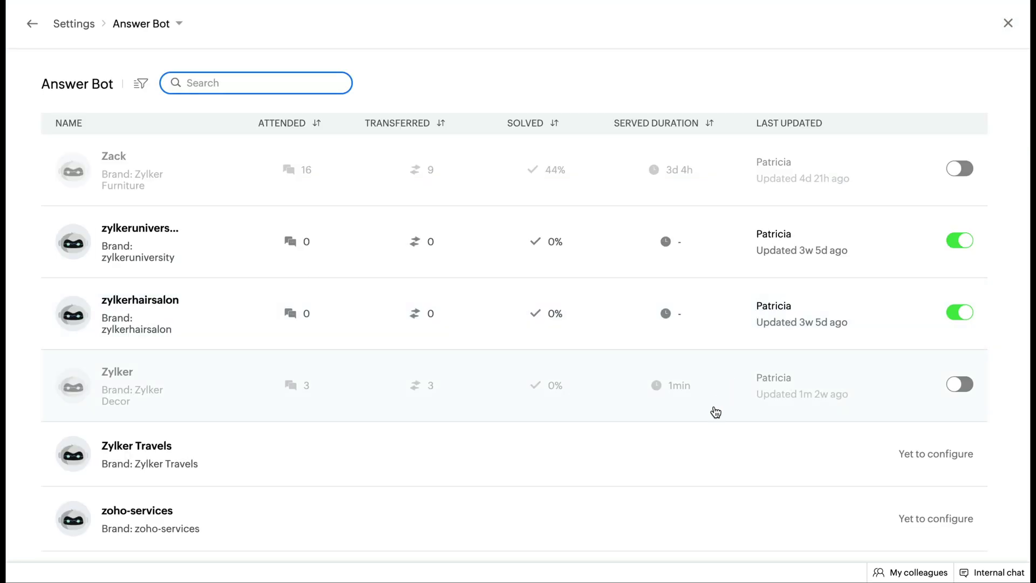
click(701, 443)
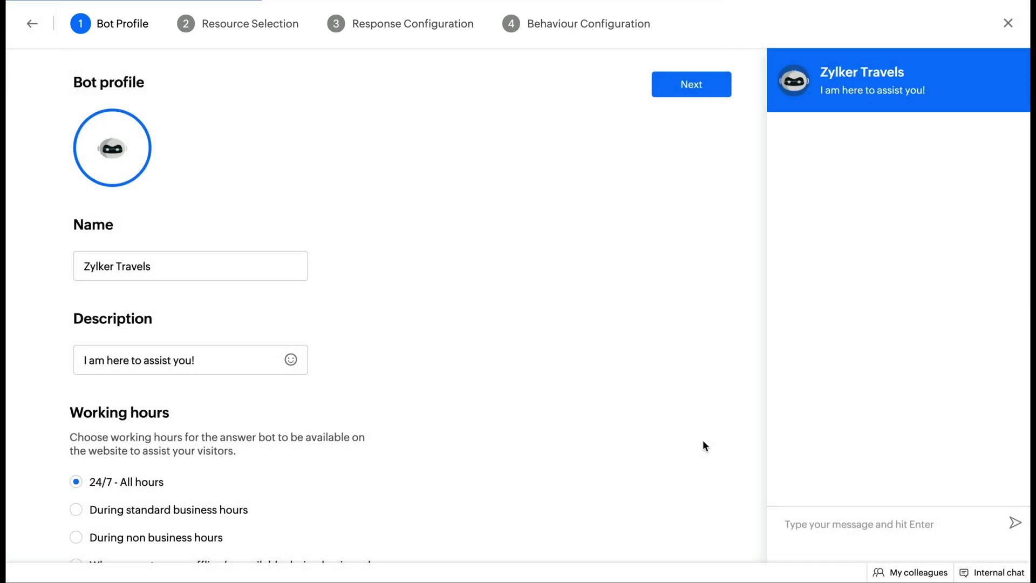
- Send 'hi' in the bot preview chat to test its greeting reply
scroll(580, 439, down, 3)
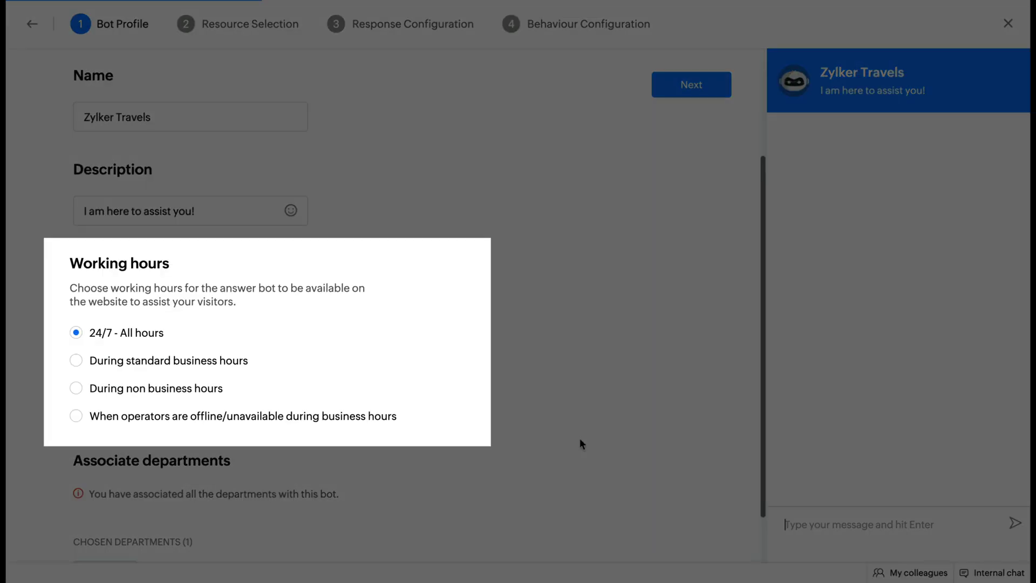
scroll(337, 434, down, 1)
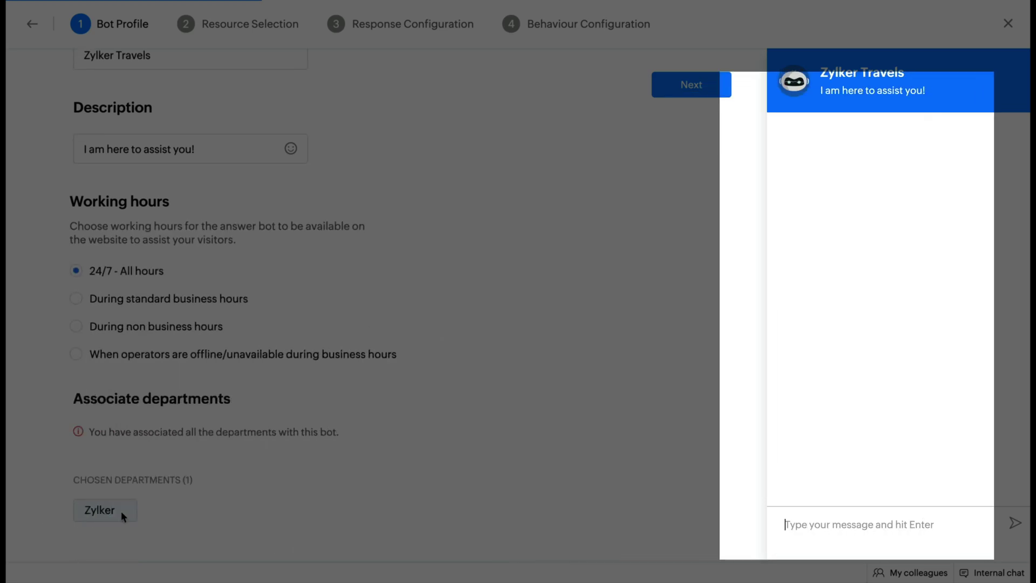
click(837, 523)
text(hi)
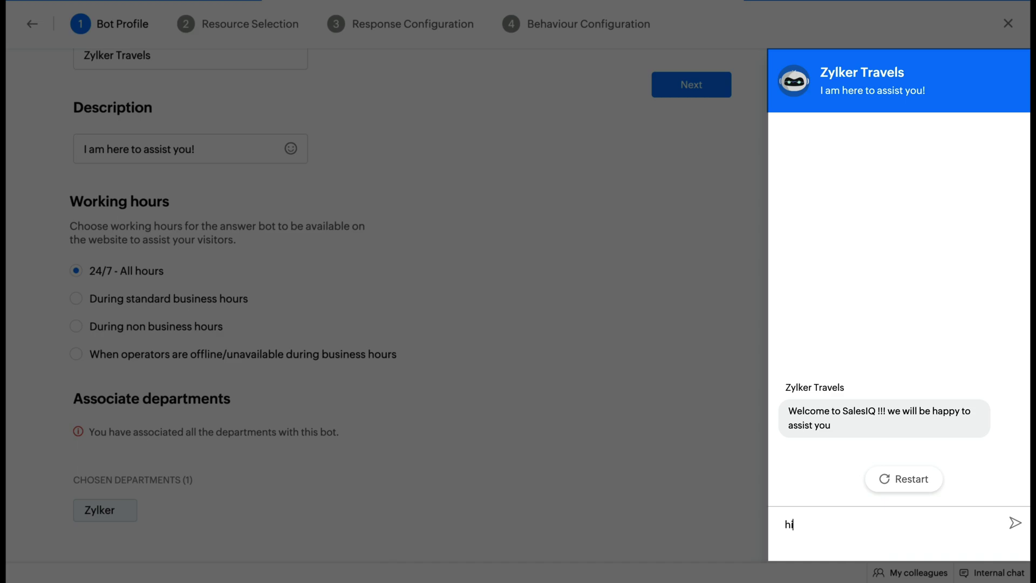
key(Return)
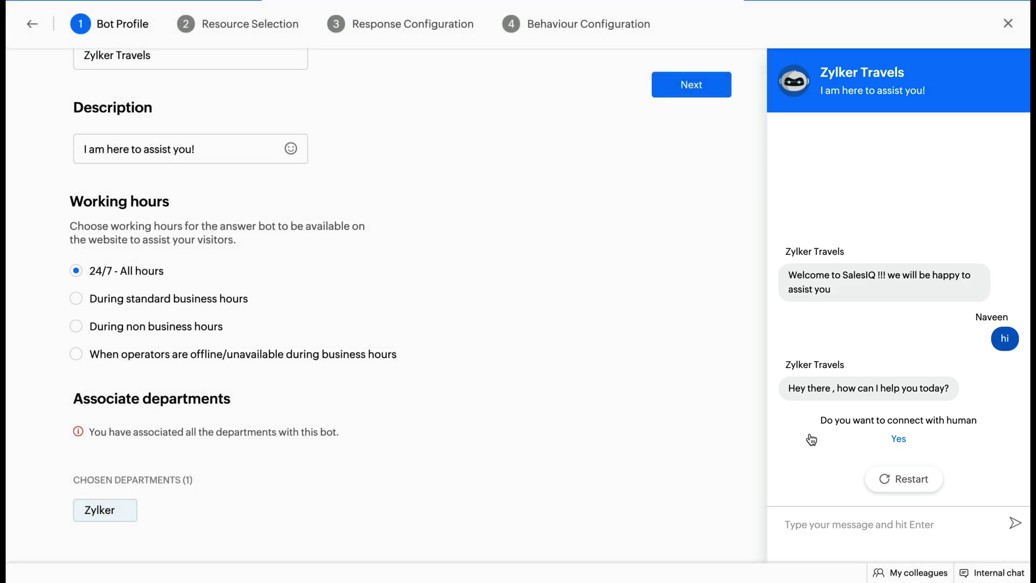
- Choose the Casual small-talk package in the bot's resources, save, and continue to responses
click(671, 94)
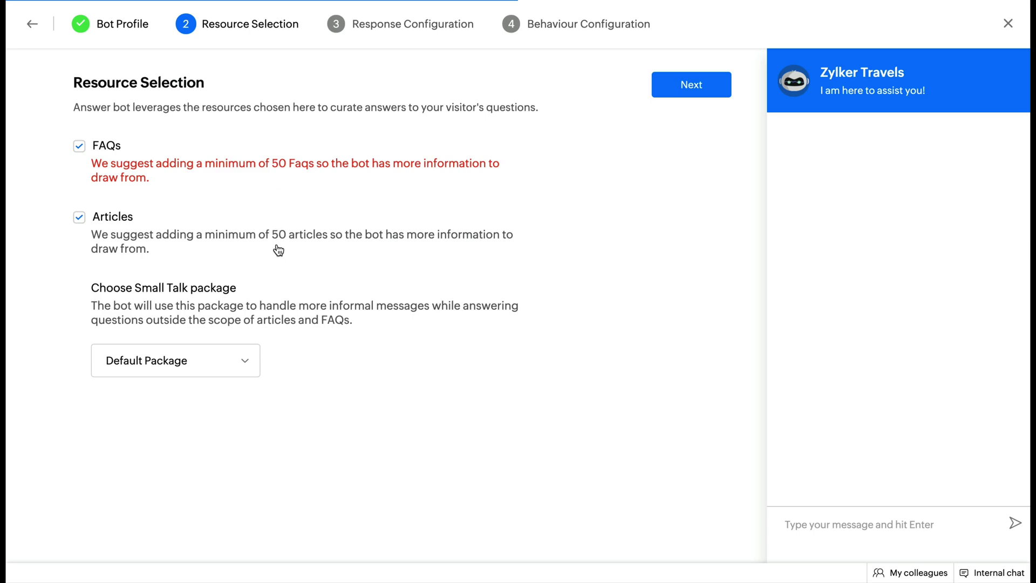
click(219, 370)
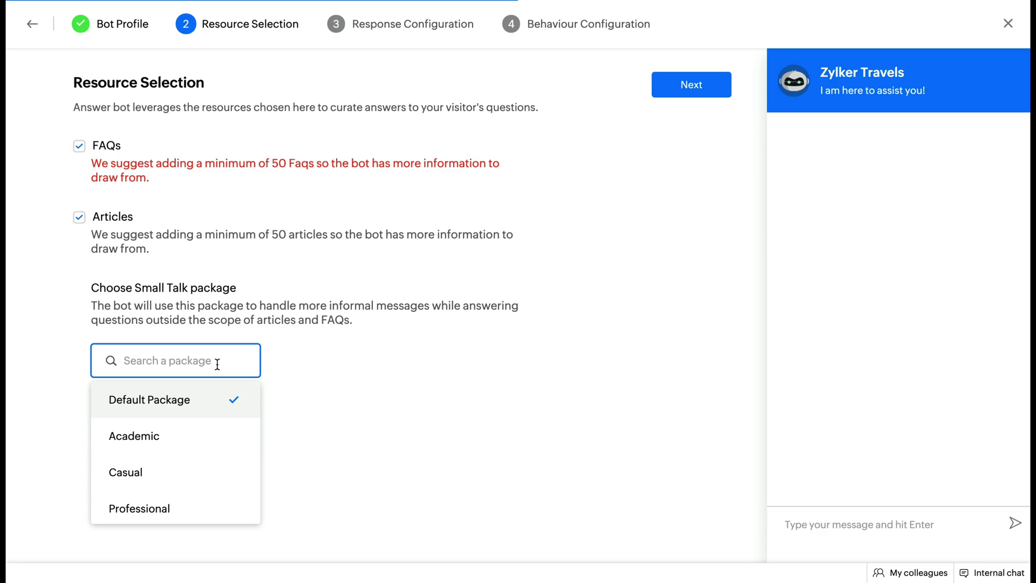
click(210, 479)
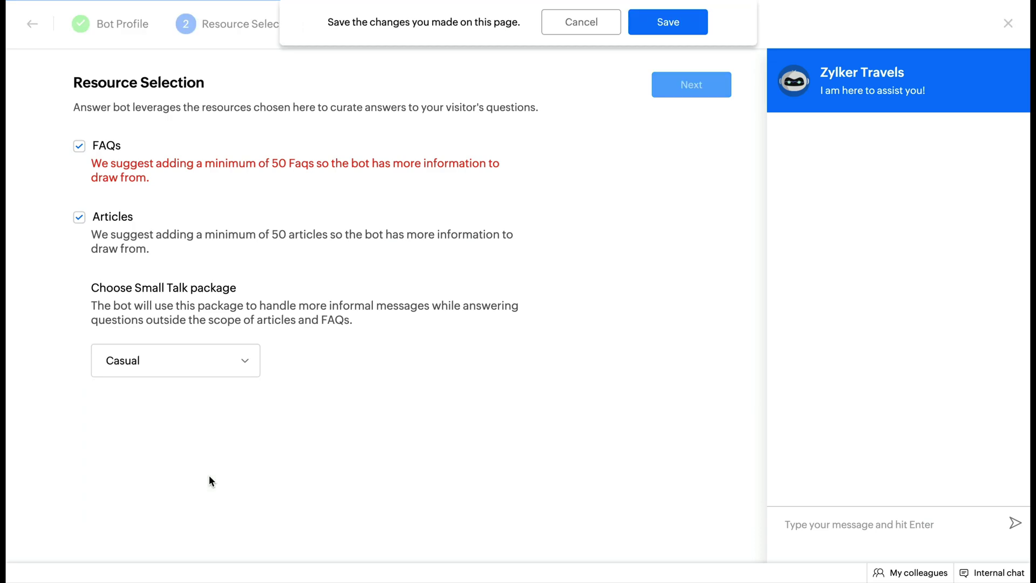
click(660, 31)
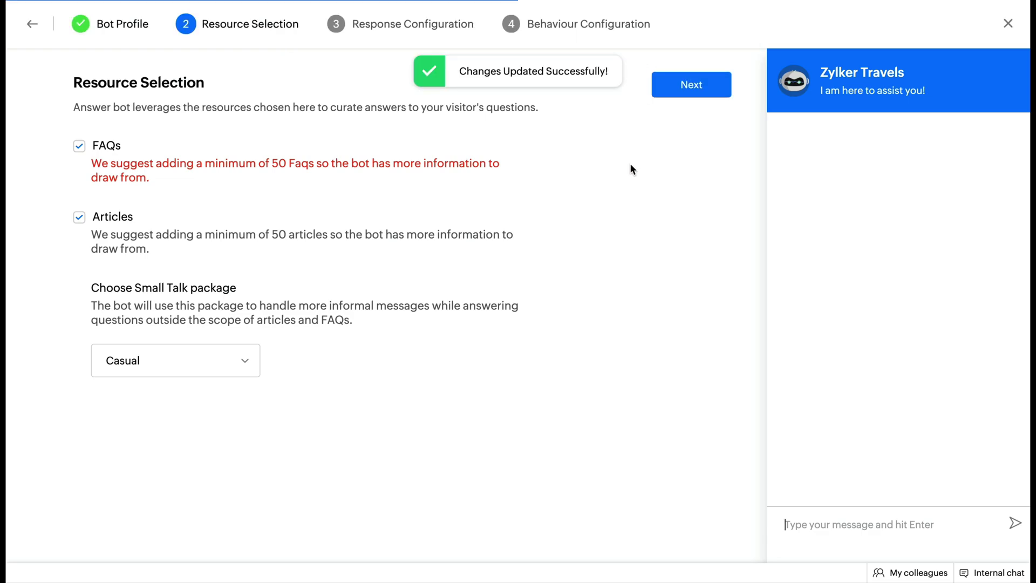
click(685, 81)
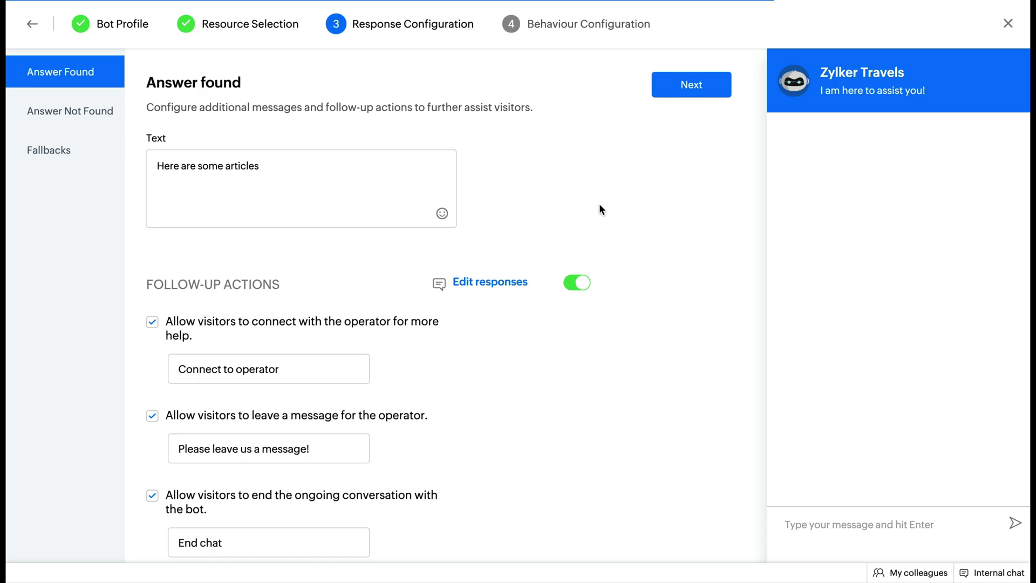
scroll(581, 356, down, 2)
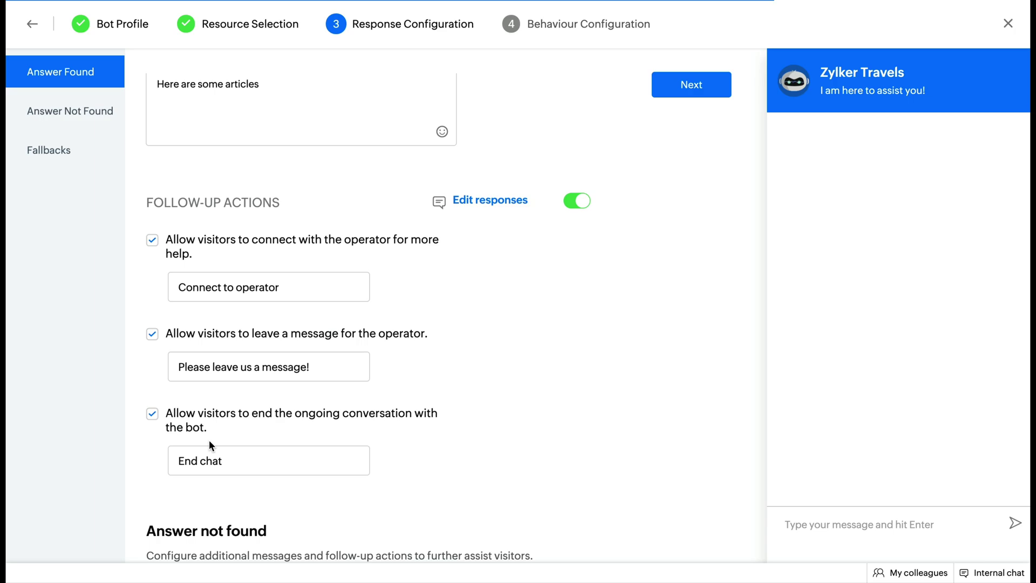
scroll(371, 493, down, 4)
scroll(371, 493, down, 1)
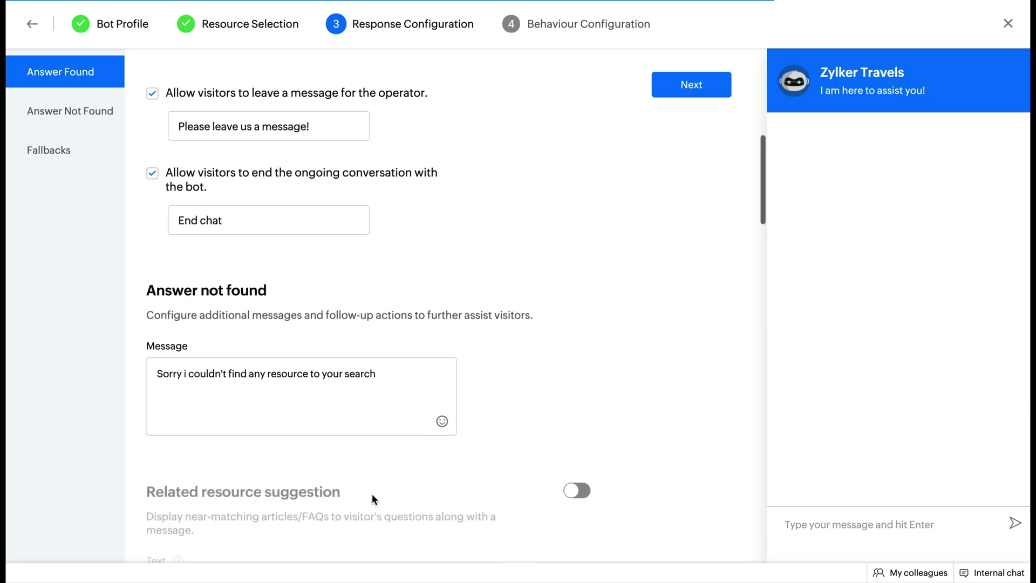
scroll(371, 494, down, 2)
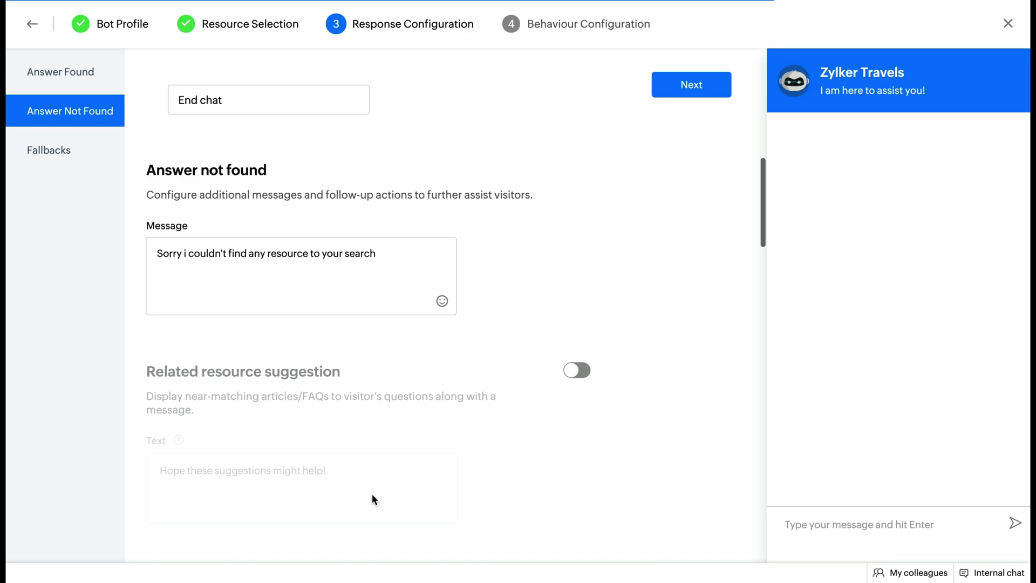
- Enable related resource suggestions under Answer not found and save the change
scroll(372, 498, down, 1)
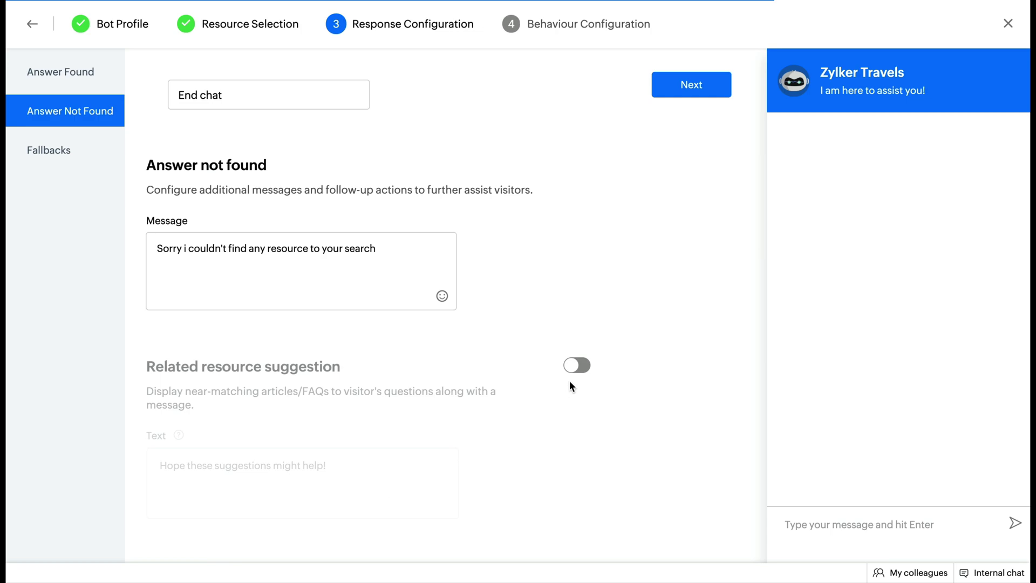
scroll(580, 369, down, 3)
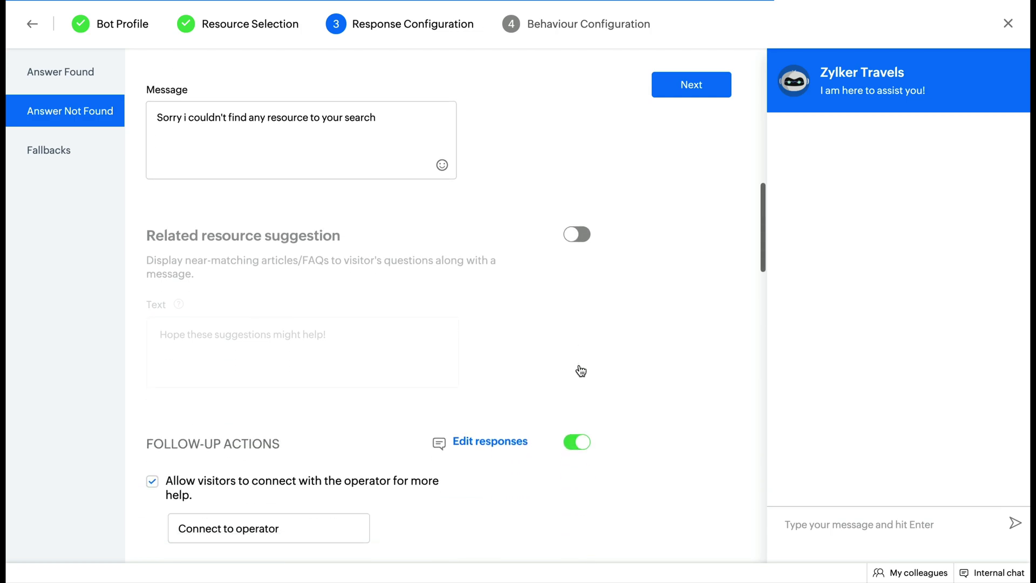
click(577, 235)
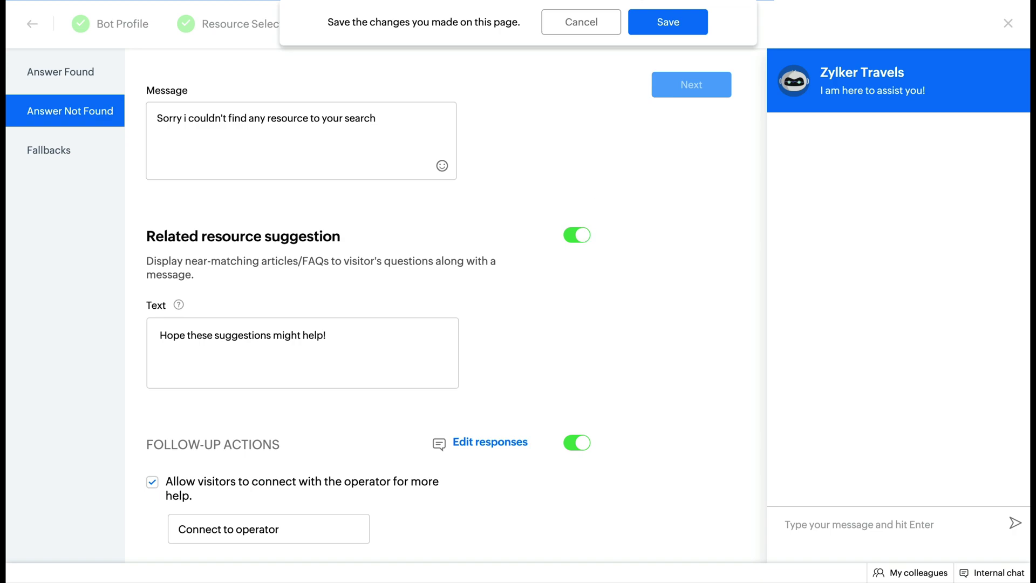
click(643, 21)
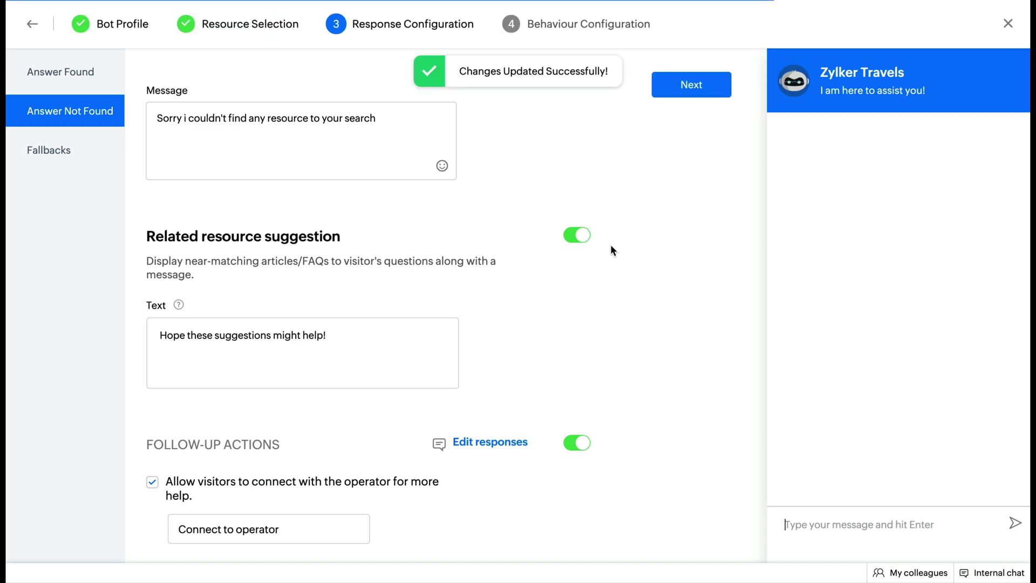
scroll(600, 330, down, 5)
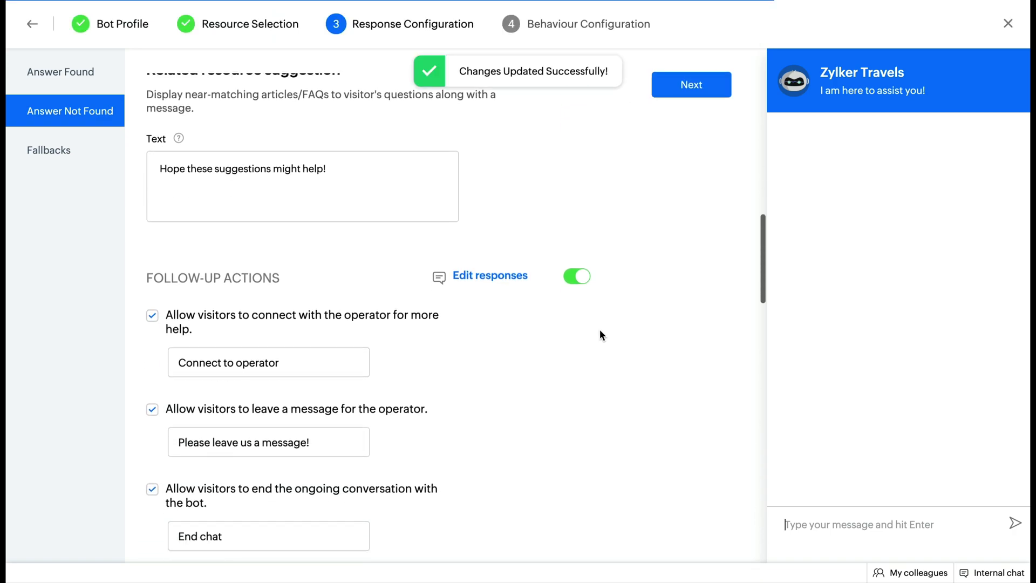
scroll(599, 330, down, 2)
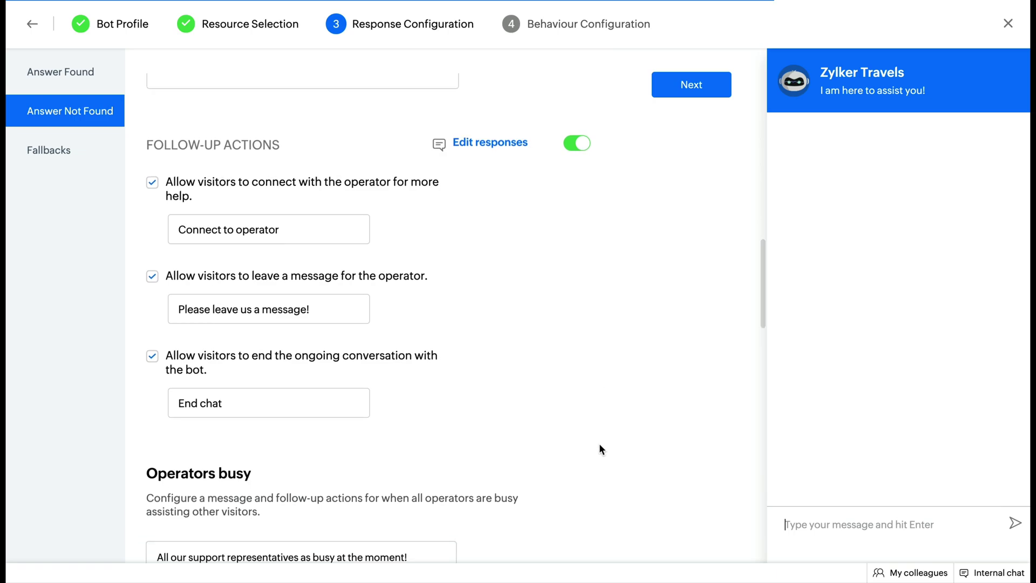
scroll(600, 448, down, 4)
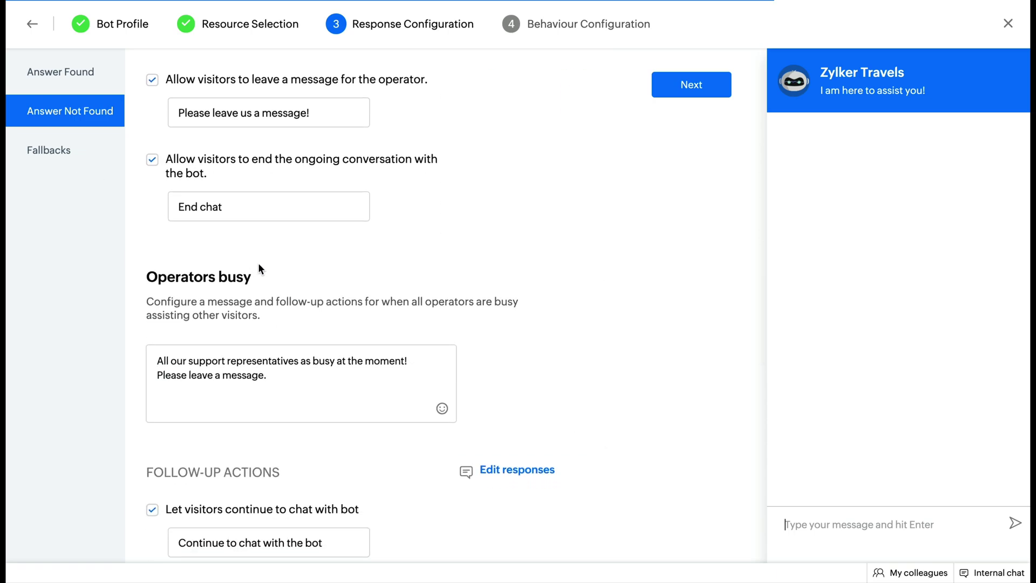
scroll(406, 345, down, 4)
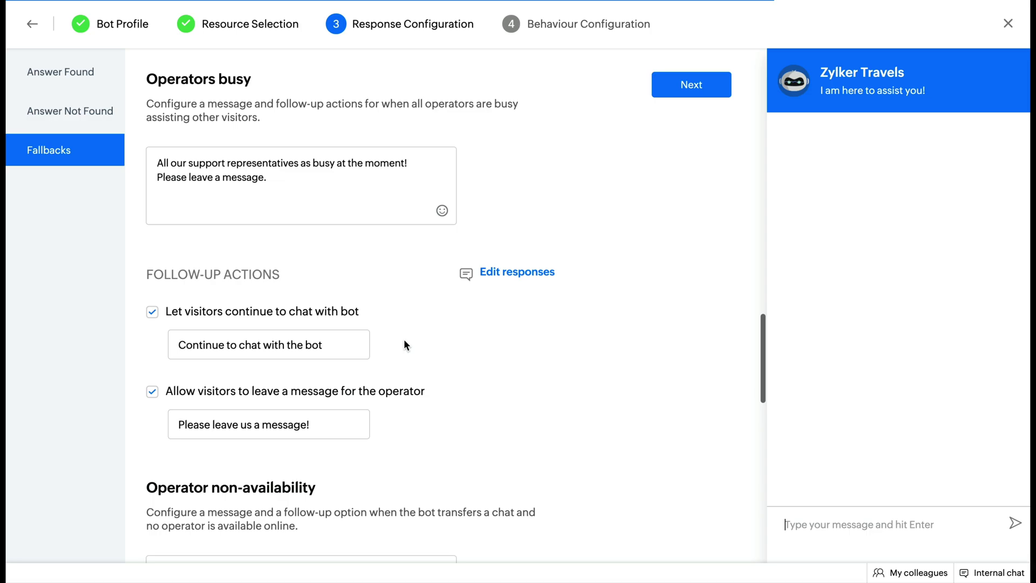
scroll(405, 345, down, 1)
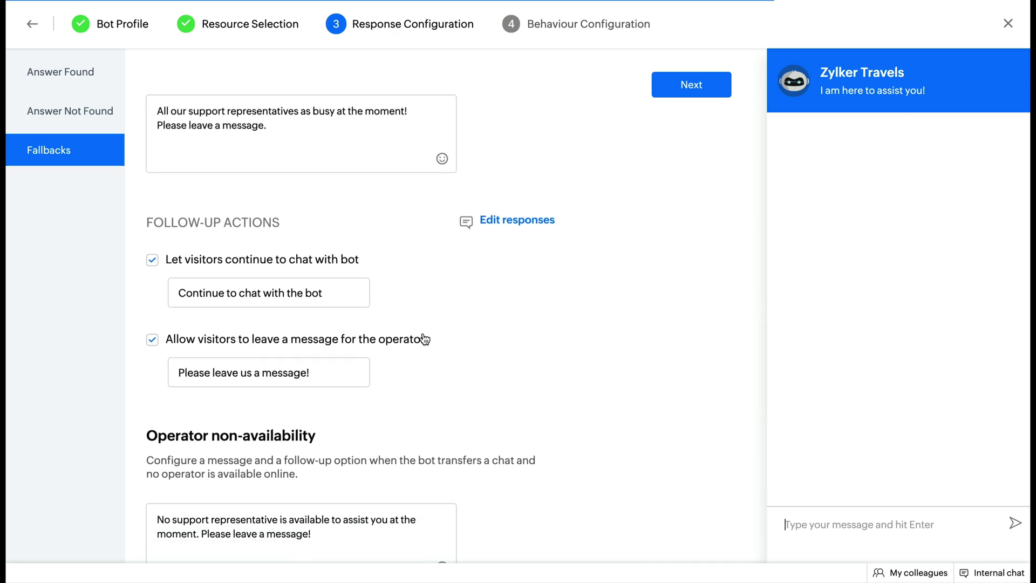
scroll(439, 364, down, 2)
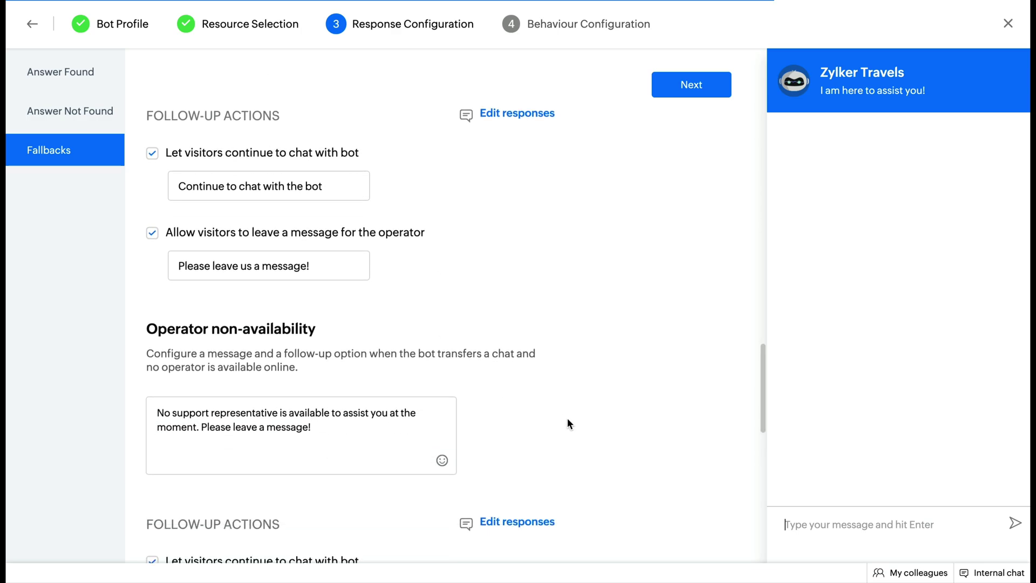
scroll(567, 421, down, 2)
scroll(567, 418, down, 1)
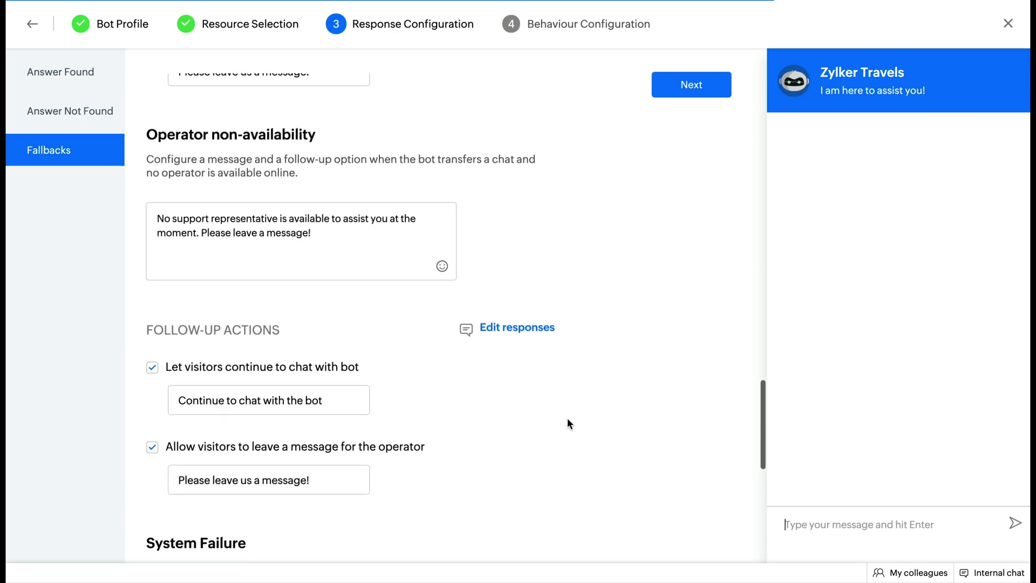
scroll(568, 421, down, 8)
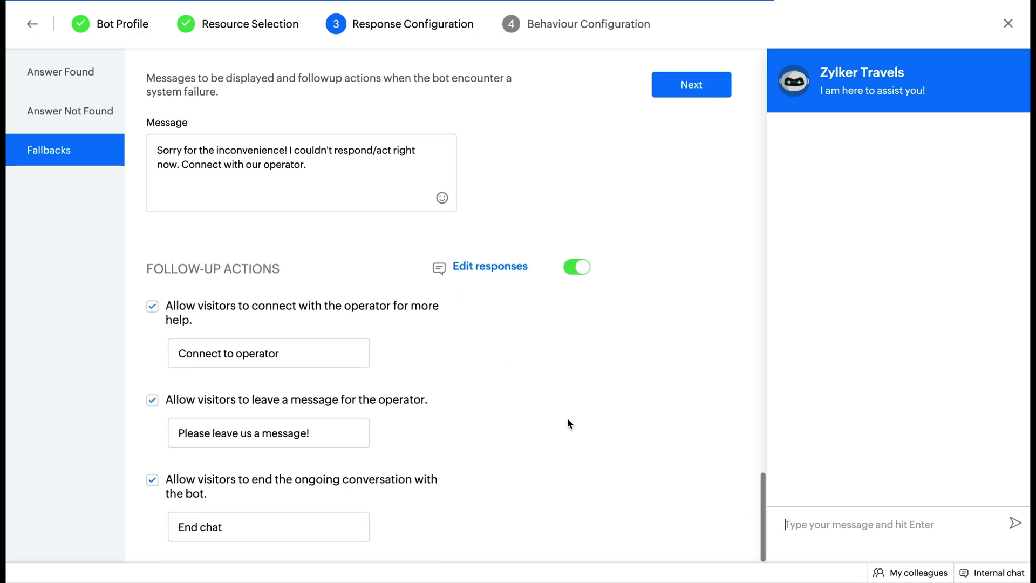
- Enable proactive interaction for visitors active more than 1 Minute and save
click(692, 86)
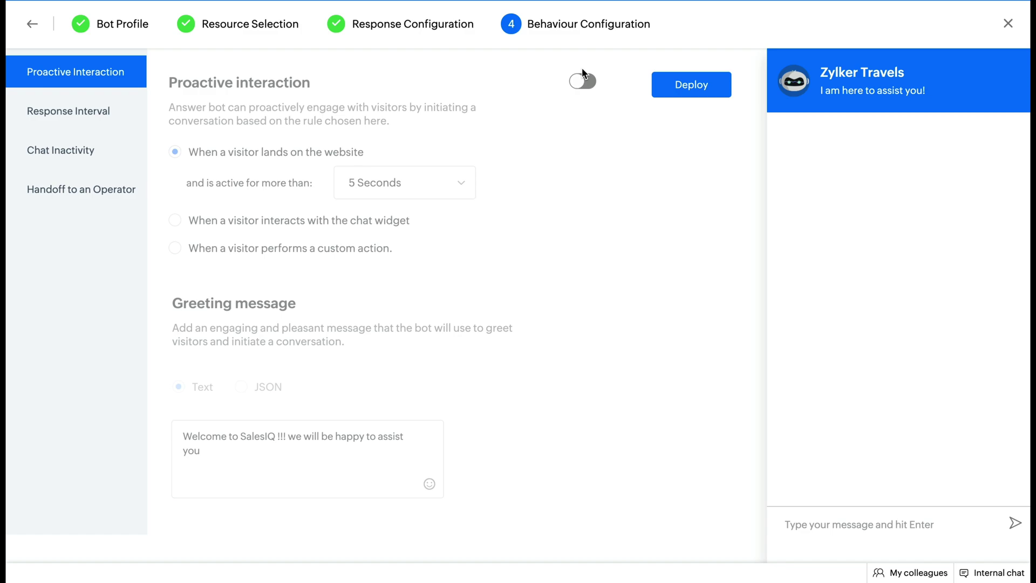
click(584, 82)
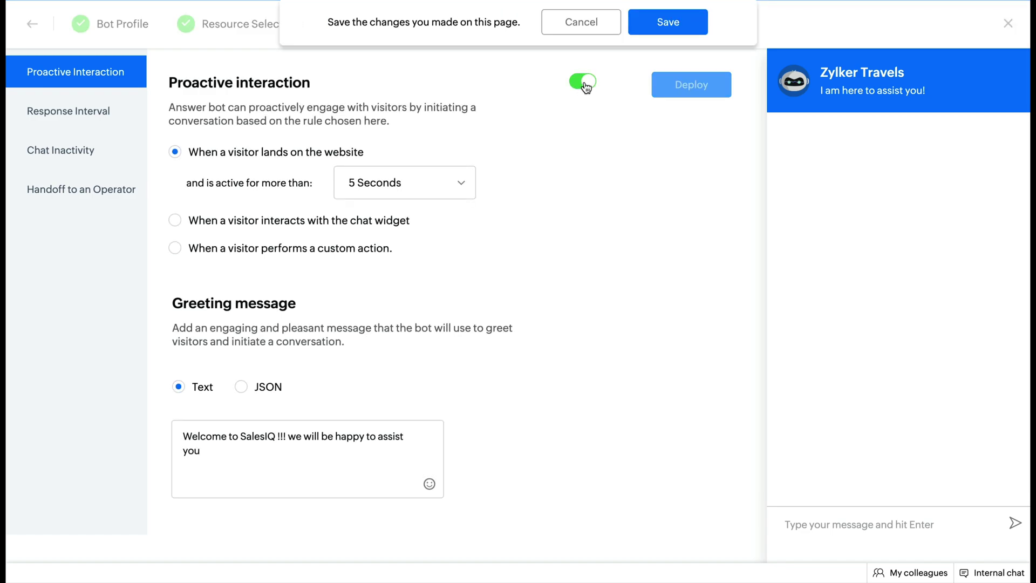
click(661, 33)
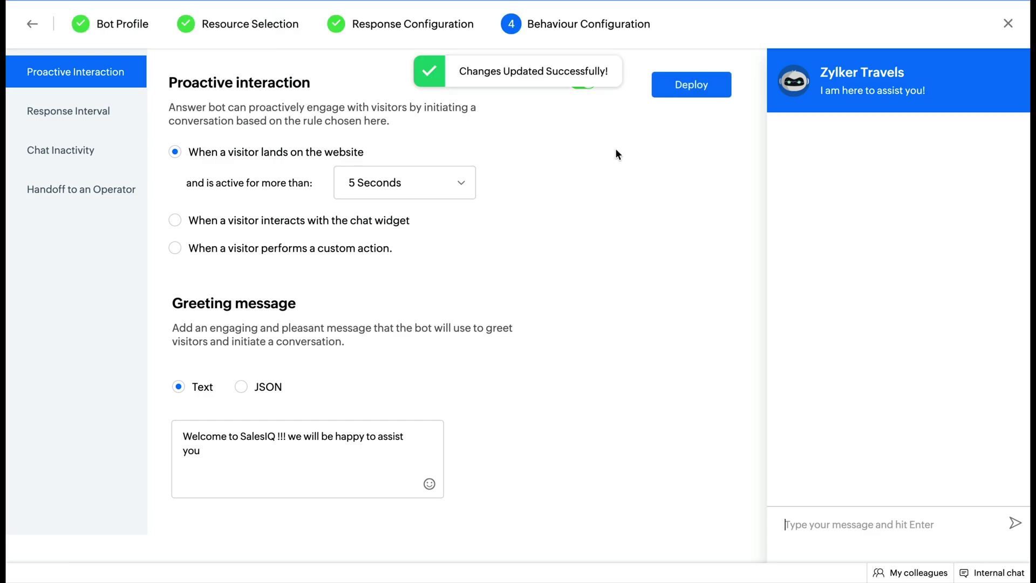
click(402, 186)
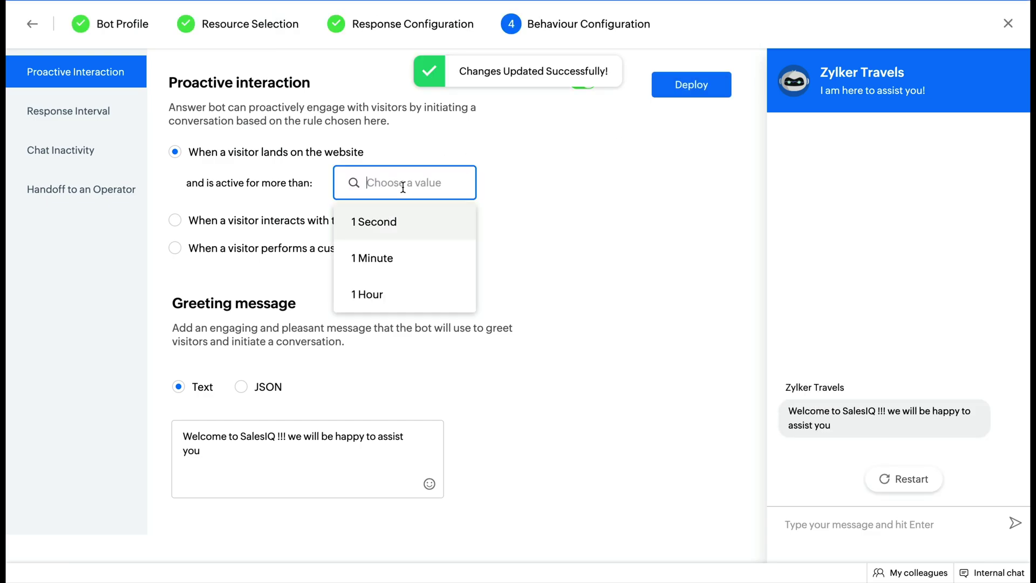
click(403, 257)
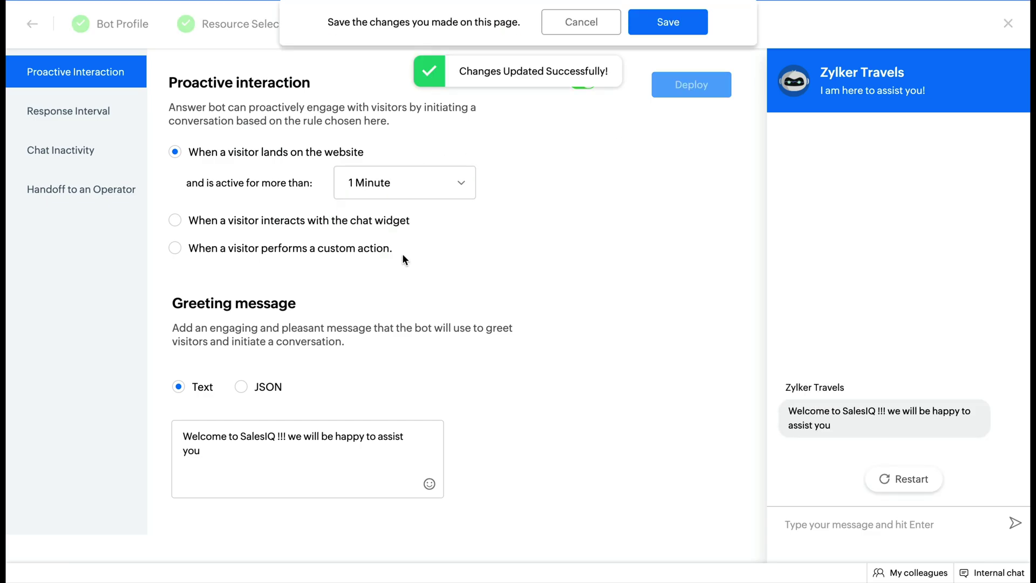
click(665, 39)
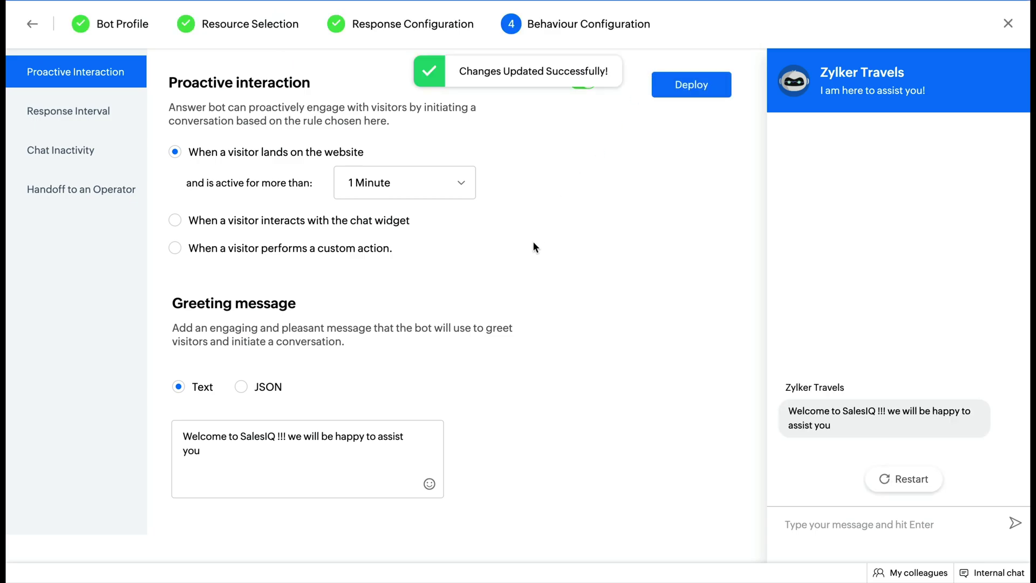
scroll(533, 305, down, 2)
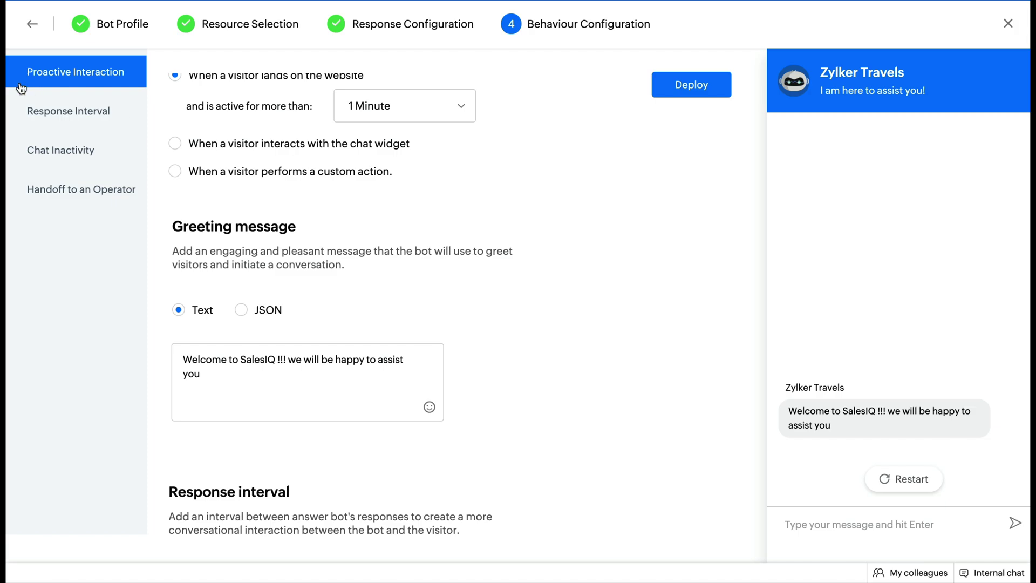
- Set the bot's response interval to 2 Seconds and save
click(35, 105)
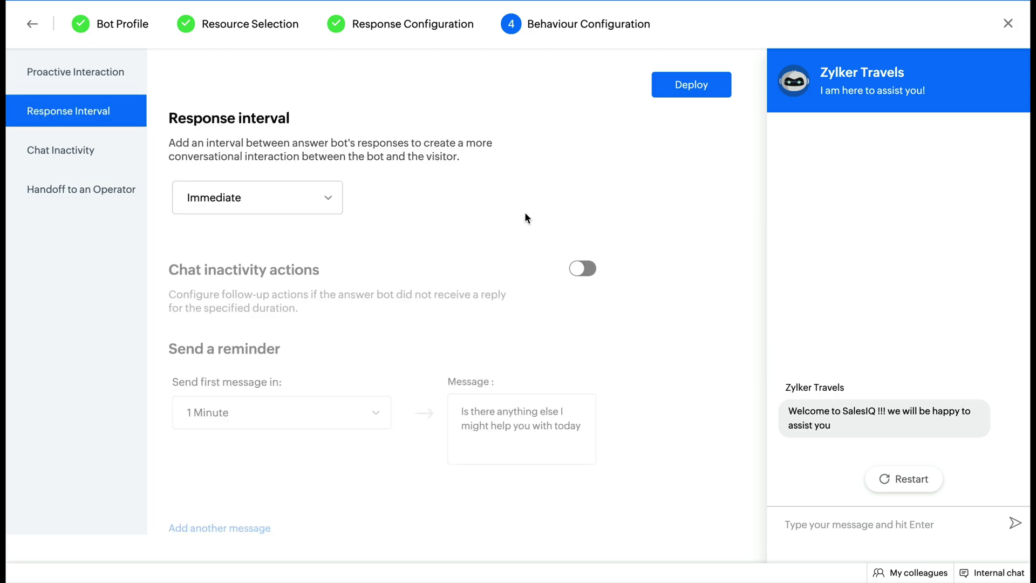
click(249, 213)
click(254, 269)
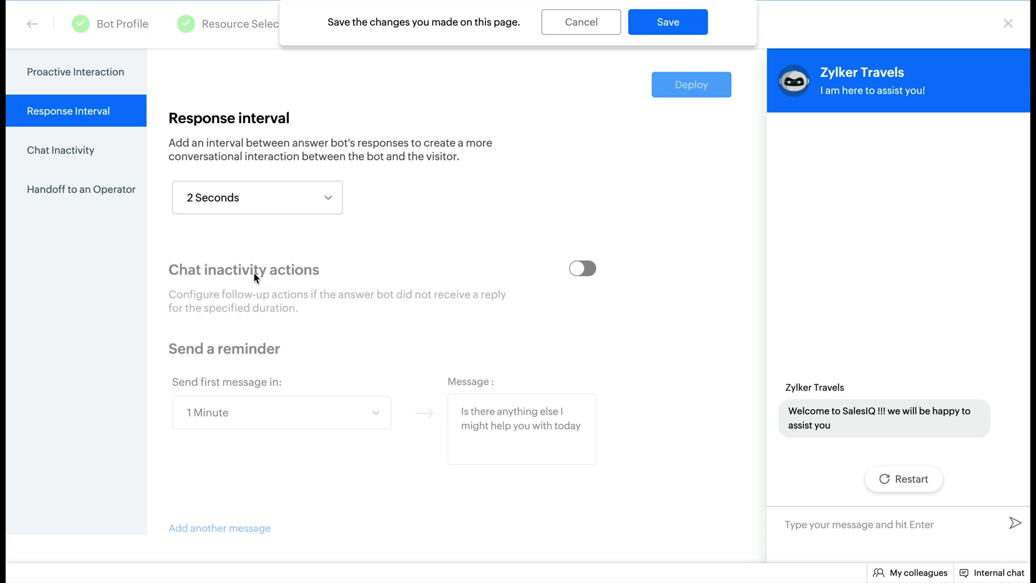
click(655, 24)
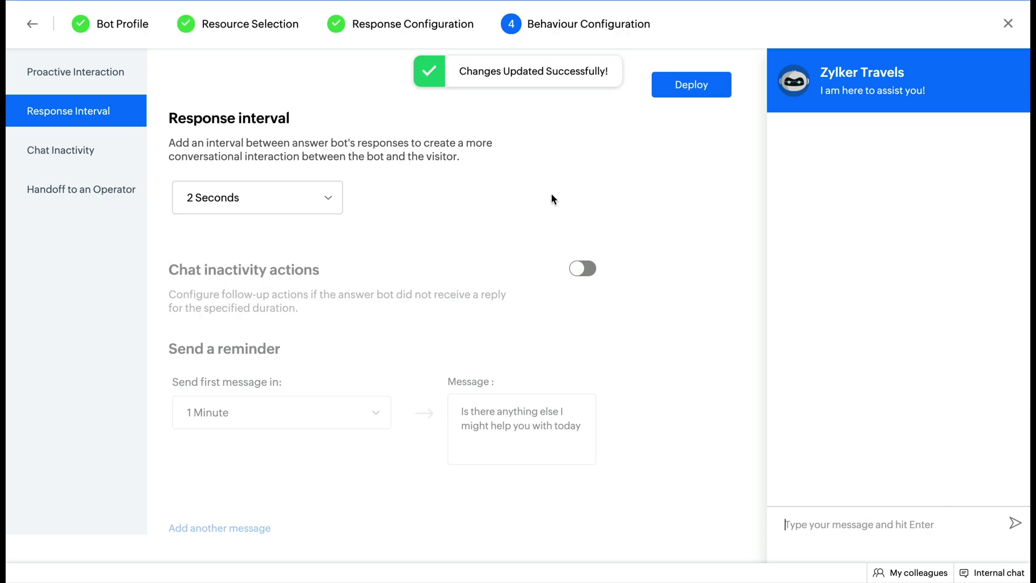
- Turn on chat inactivity actions, with a reminder after 1 Minute, and save
click(578, 268)
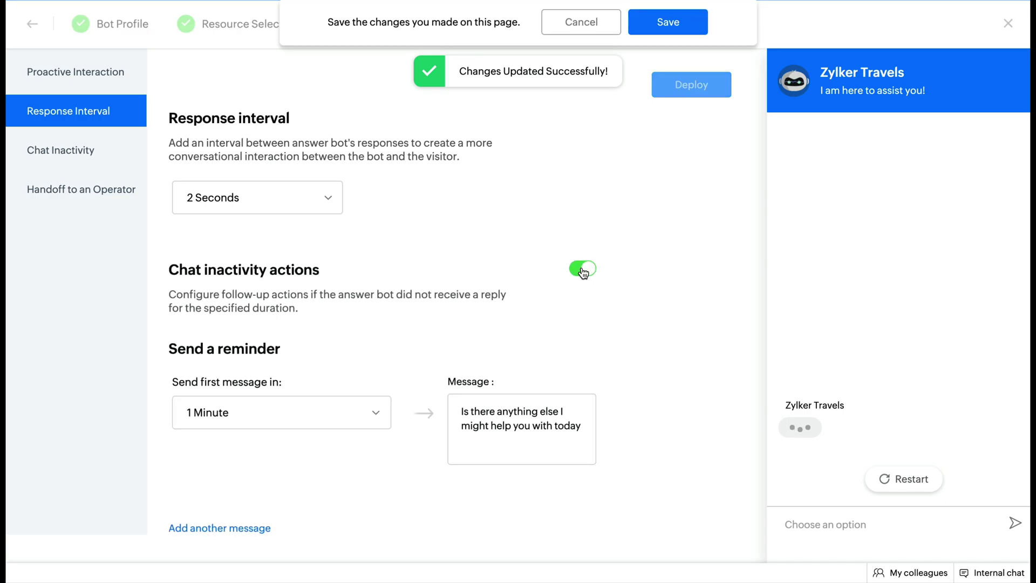
scroll(547, 284, down, 3)
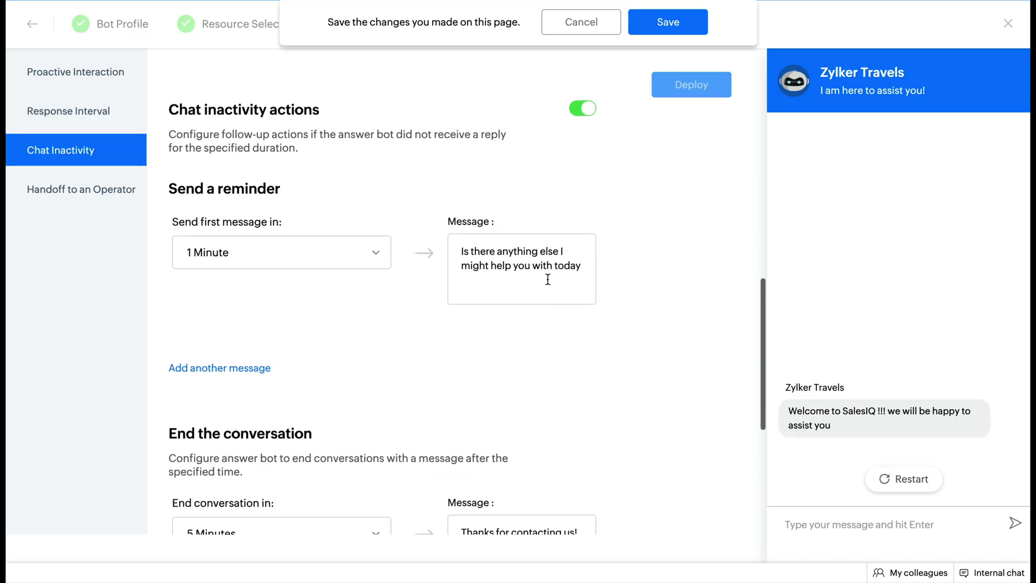
click(657, 23)
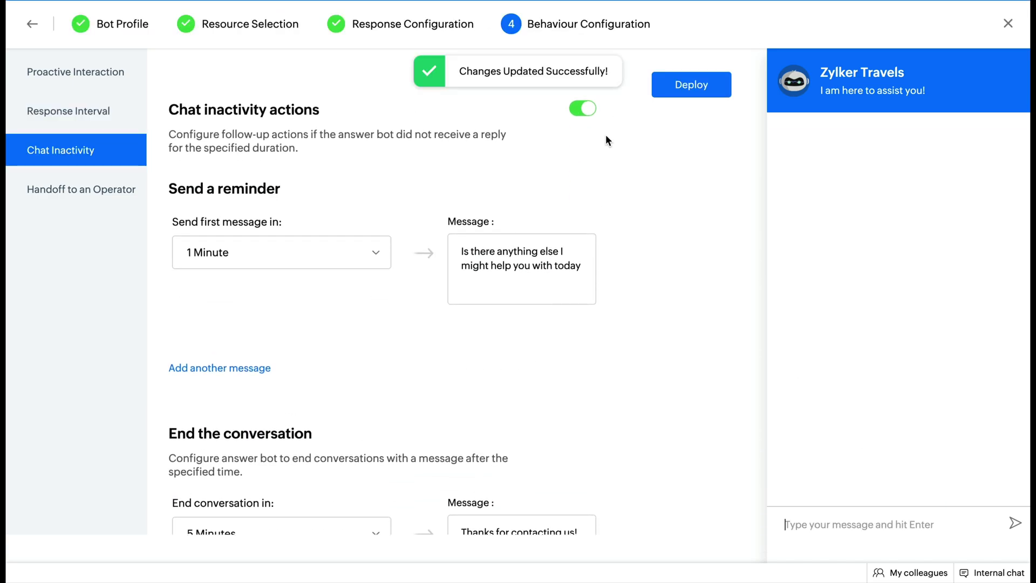
scroll(618, 165, down, 1)
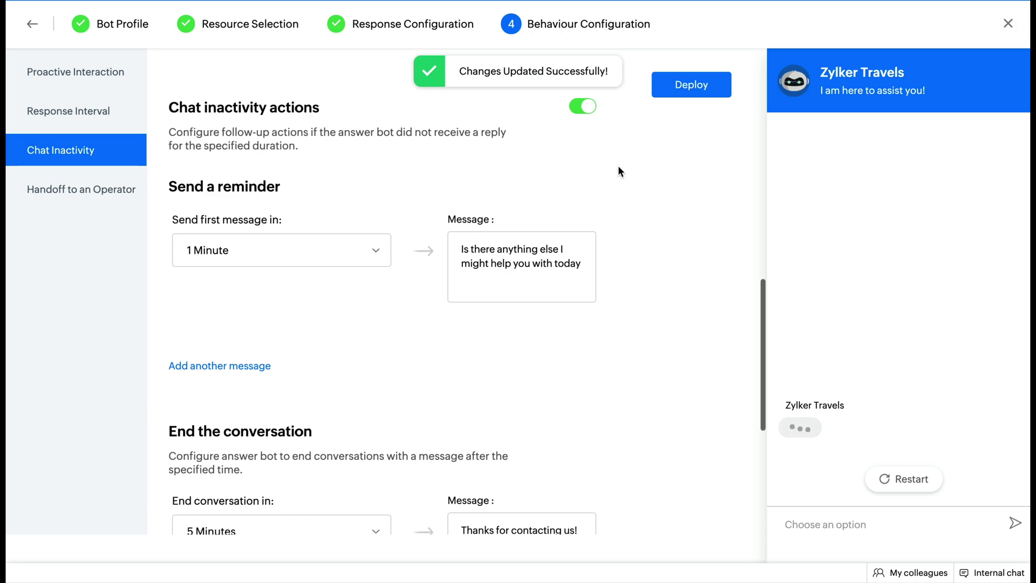
scroll(618, 171, down, 2)
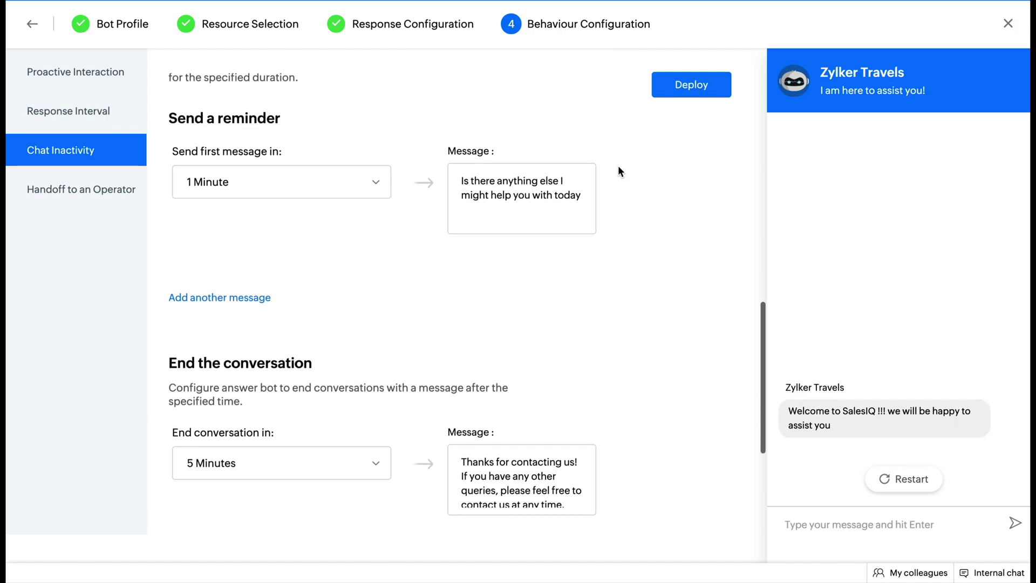
scroll(618, 170, down, 1)
scroll(618, 170, down, 3)
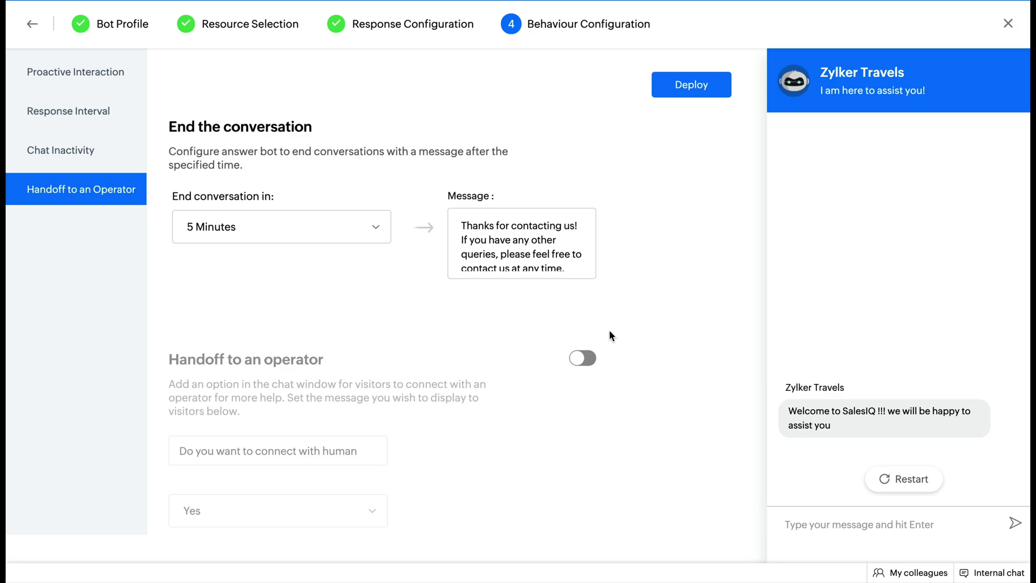
- Enable handoff to an operator with the 'Do you want to connect with human' prompt and save
click(590, 361)
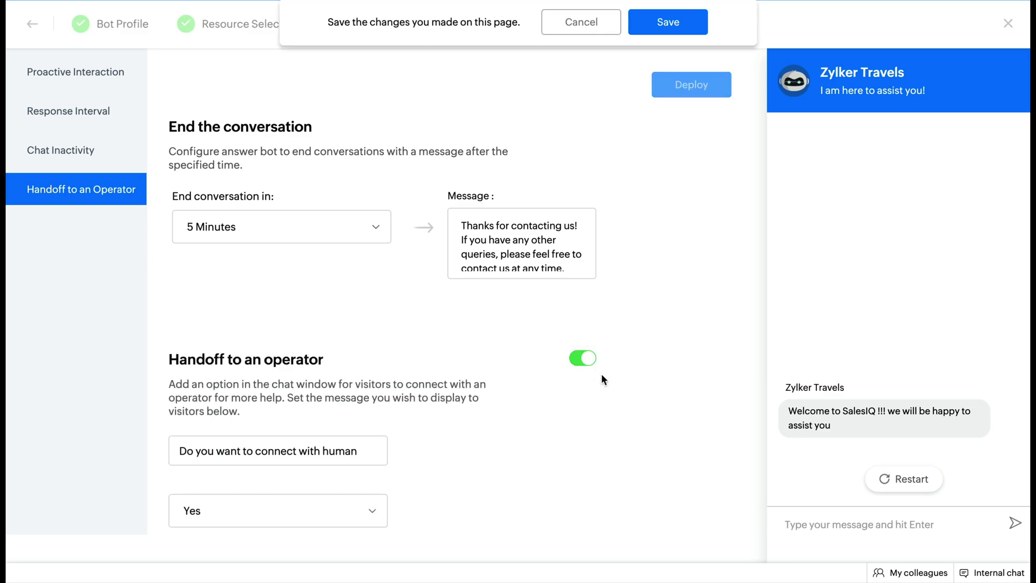
click(661, 32)
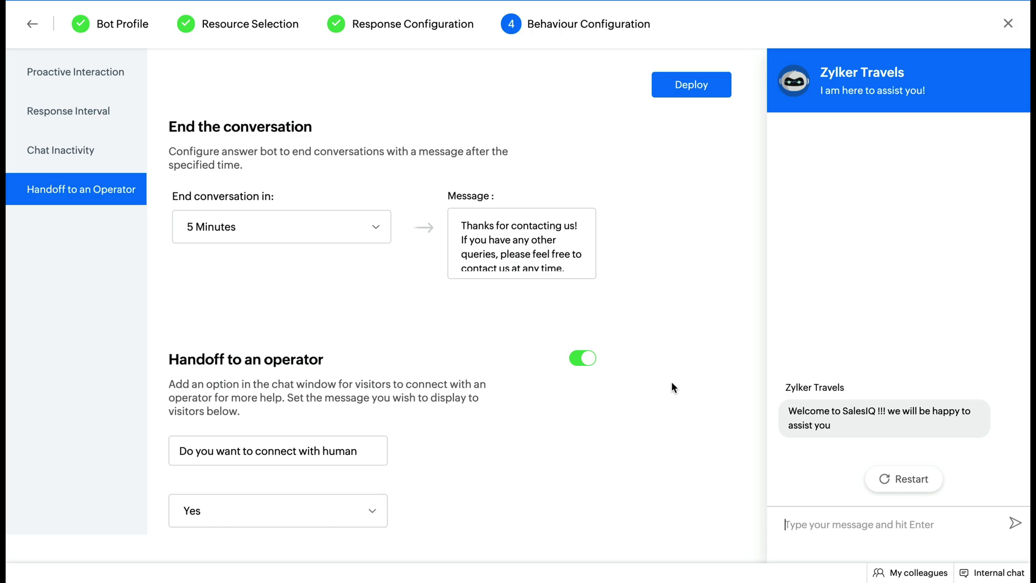
- Deploy the Zylker Travels bot, confirming with 'Yes, Deploy!'
click(690, 85)
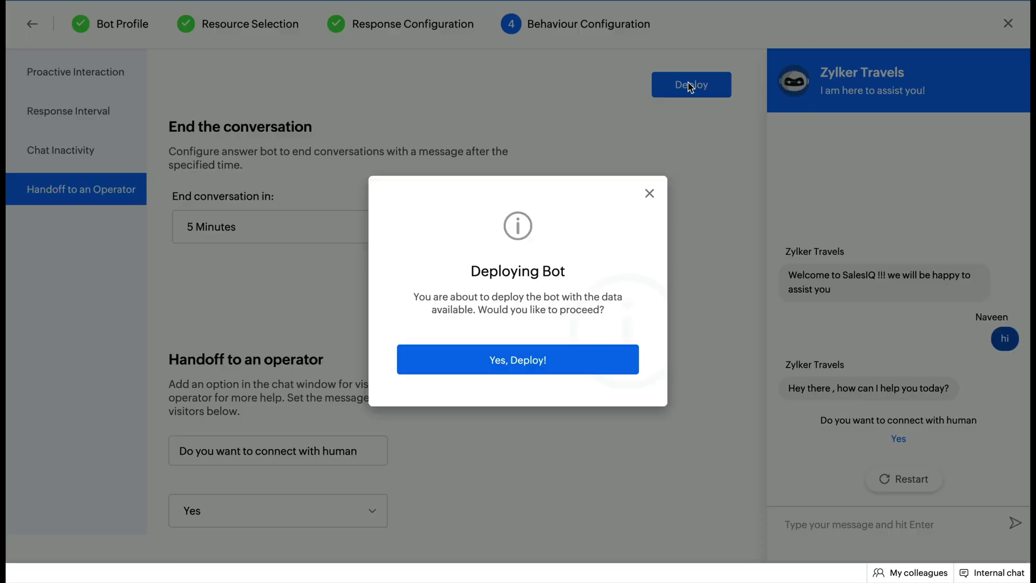
click(547, 356)
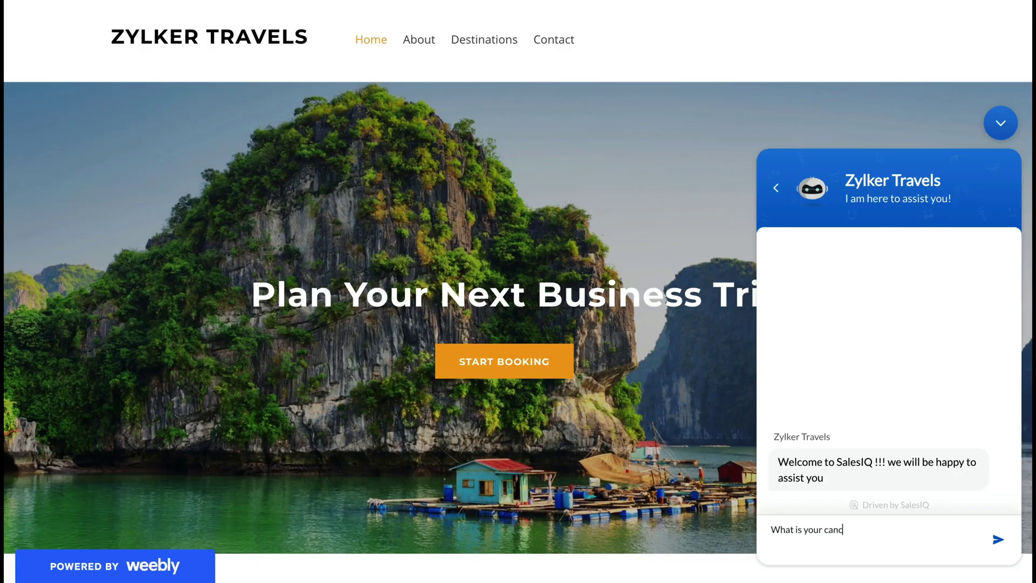
- Ask the site's chat bot 'What is your cancellation policy?' and open the Cancellation policy article
text(ellation policy?)
key(Return)
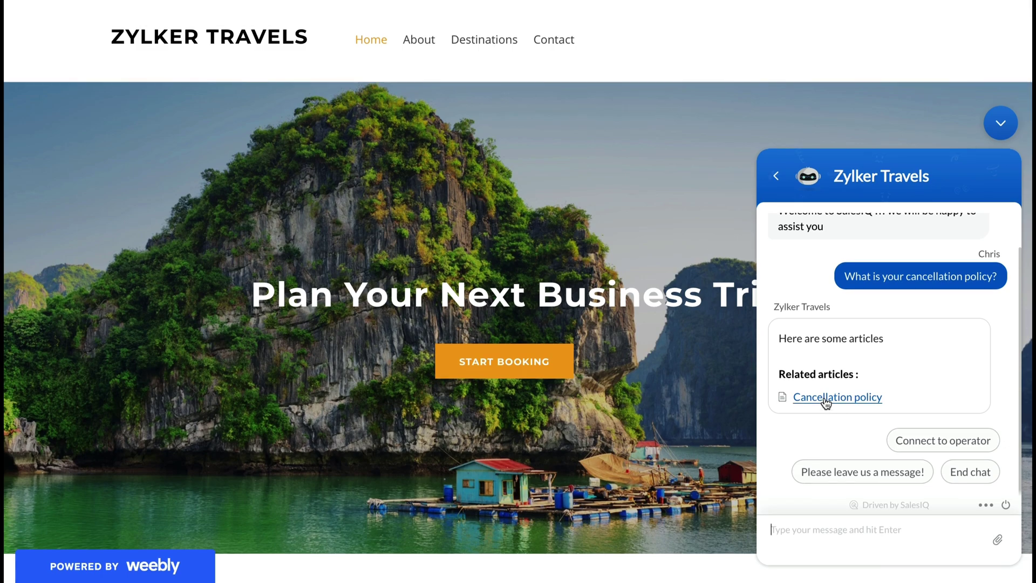
click(823, 398)
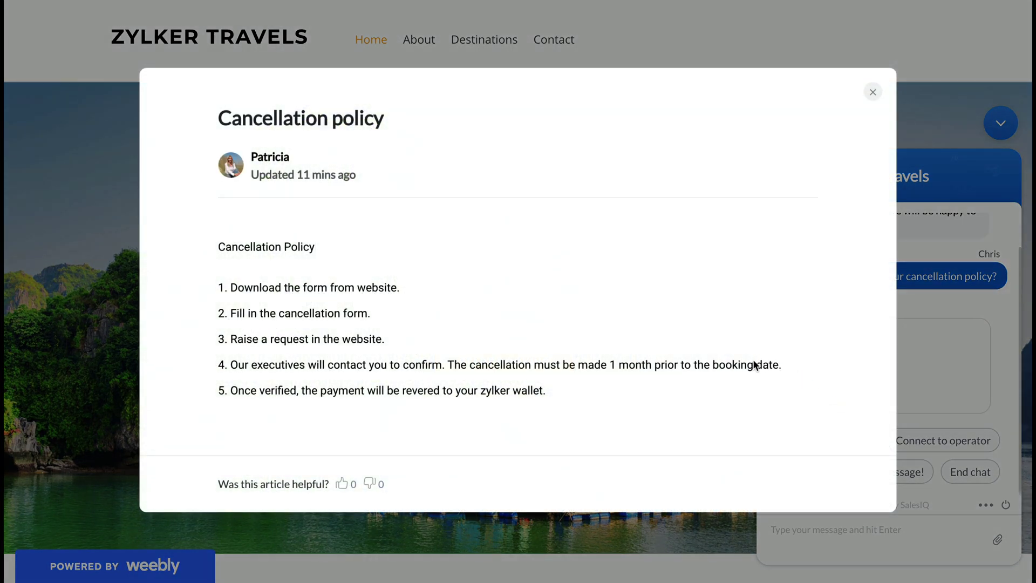